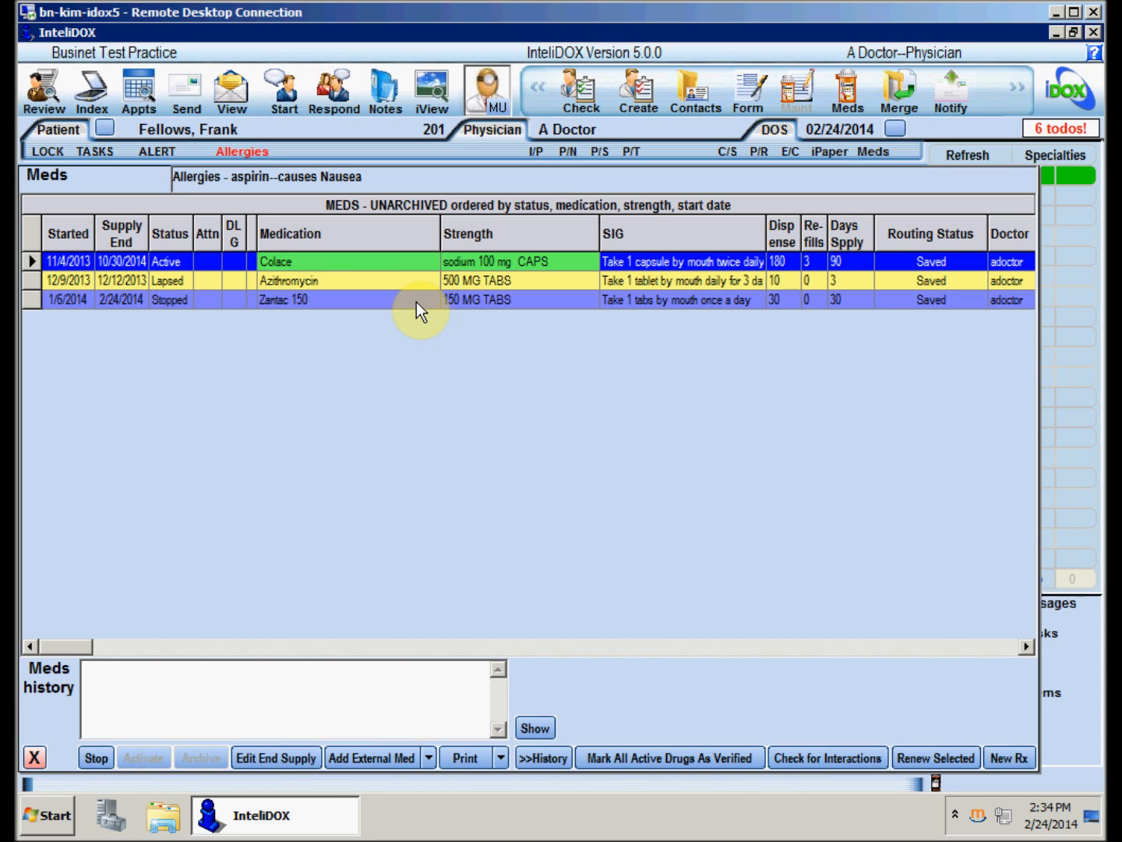
- Start a new prescription and choose Coumadin (warfarin) 10 MG TABS by searching the full drug list for "coum"
click(1009, 757)
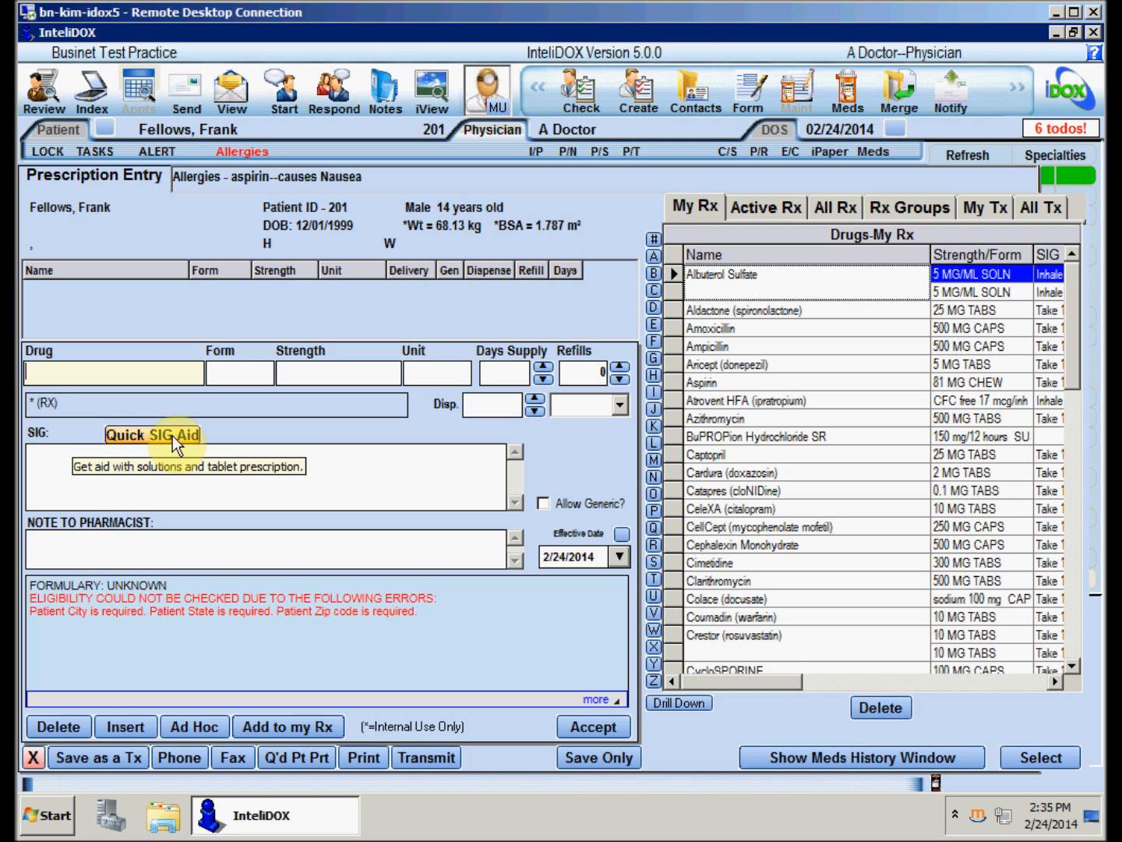
click(802, 208)
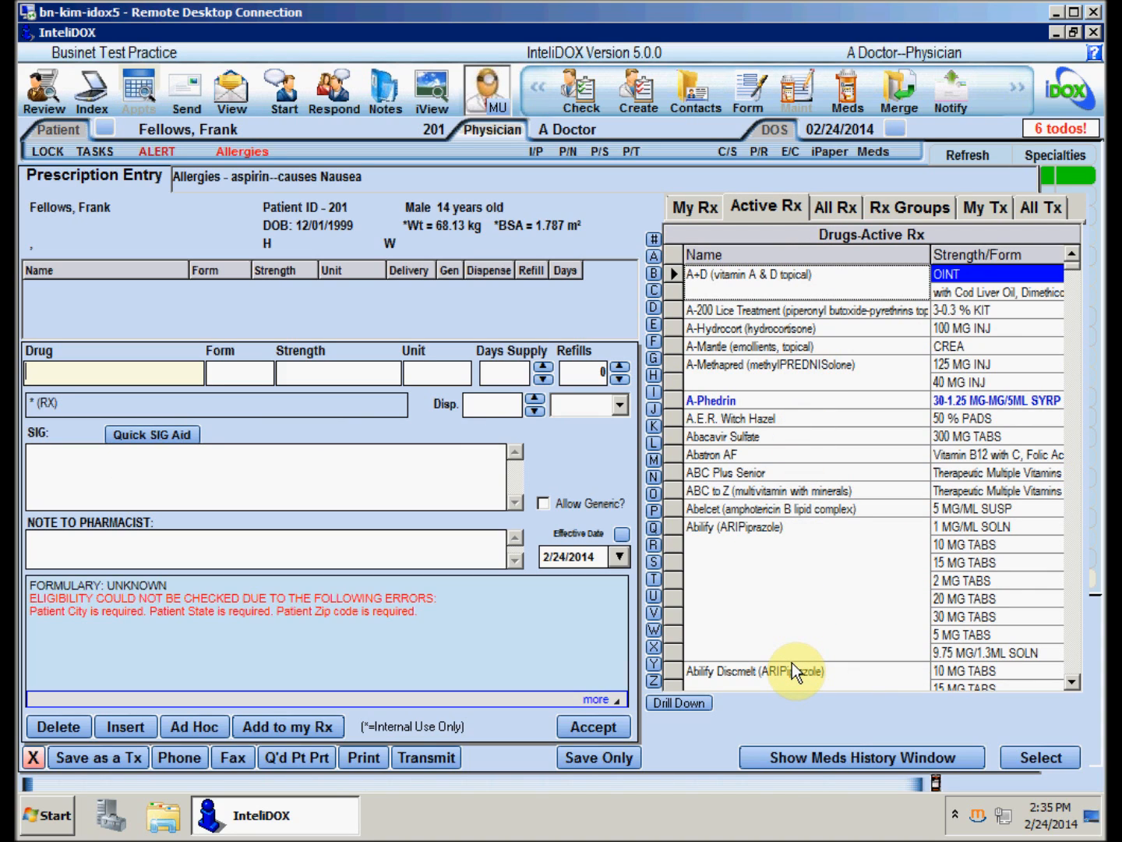
click(842, 207)
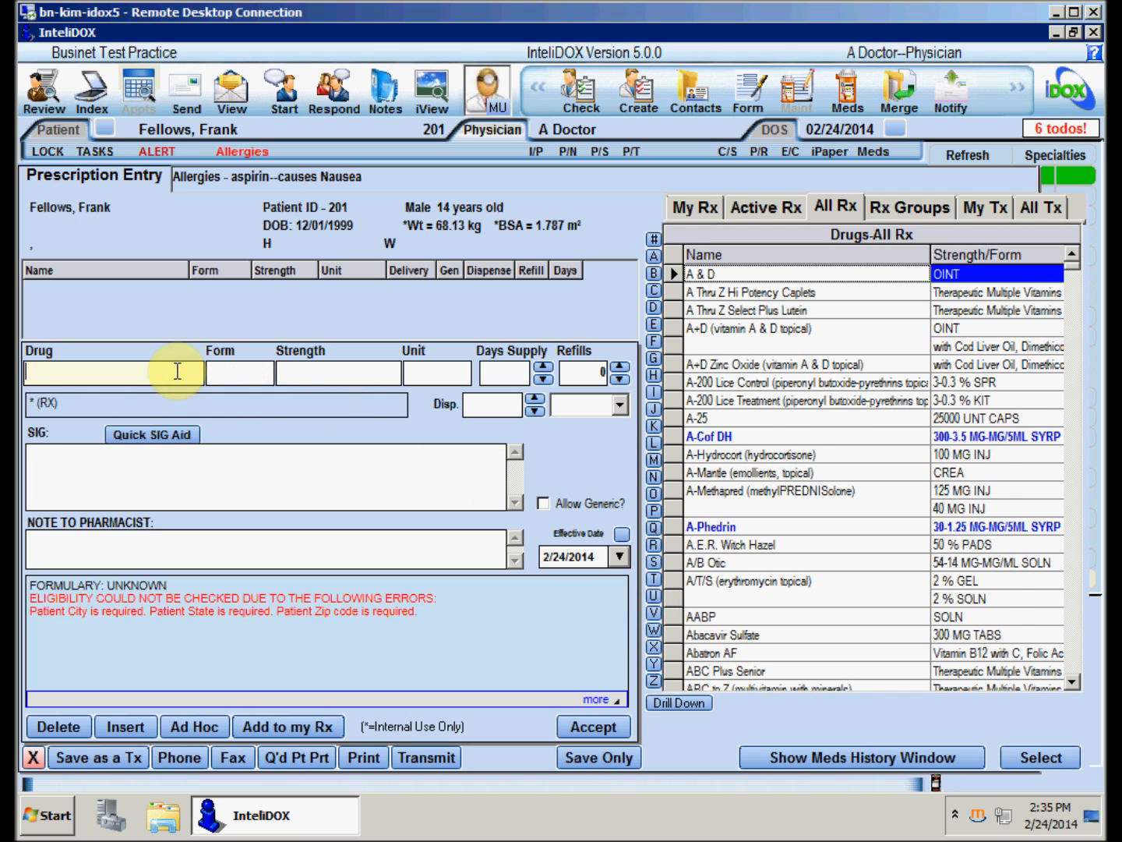
text(coum)
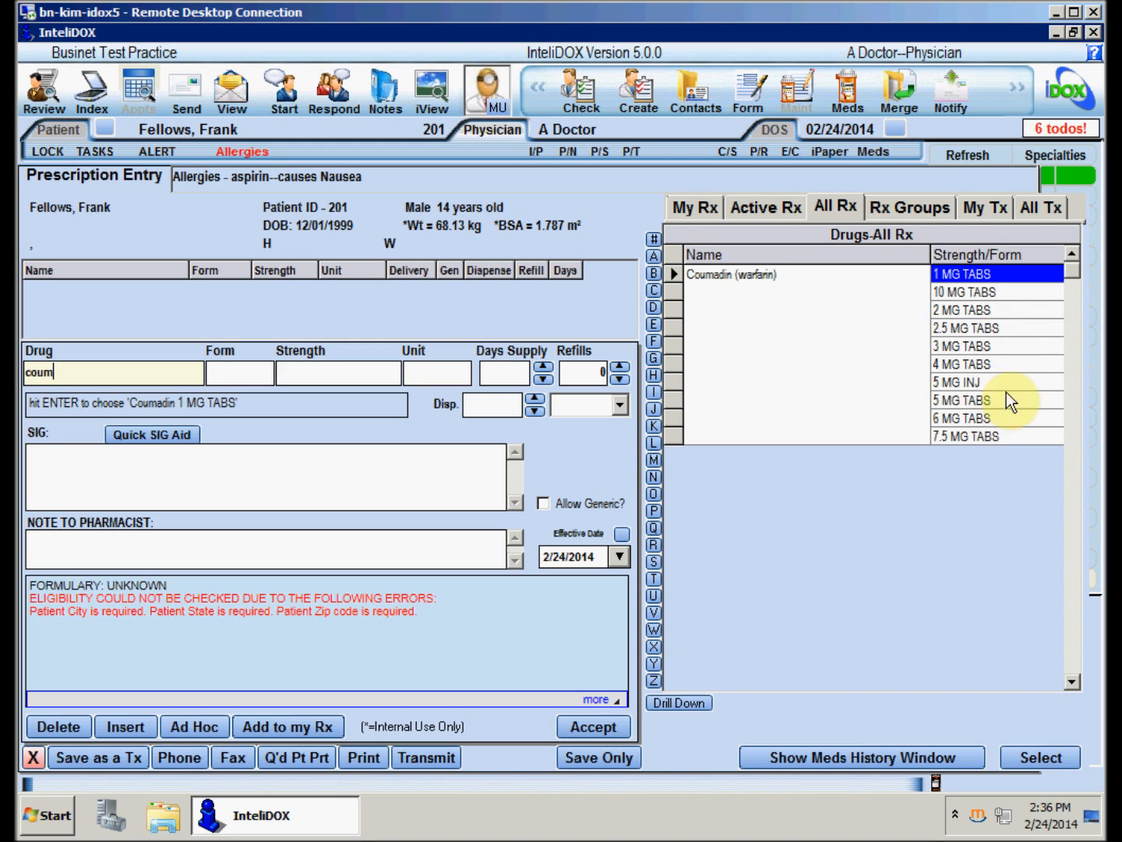
click(1005, 292)
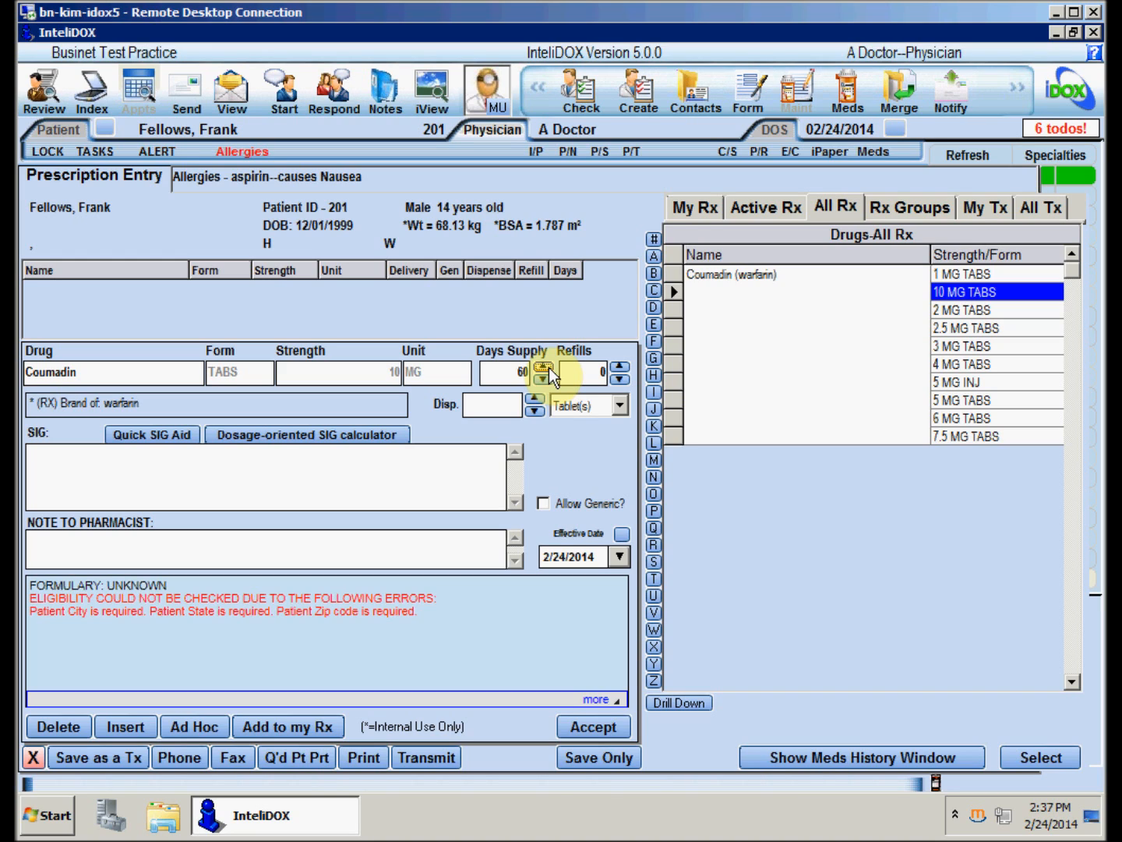
- Set the Coumadin prescription to a 60-day supply, 1 refill and 60 tablets dispensed
double_click(519, 373)
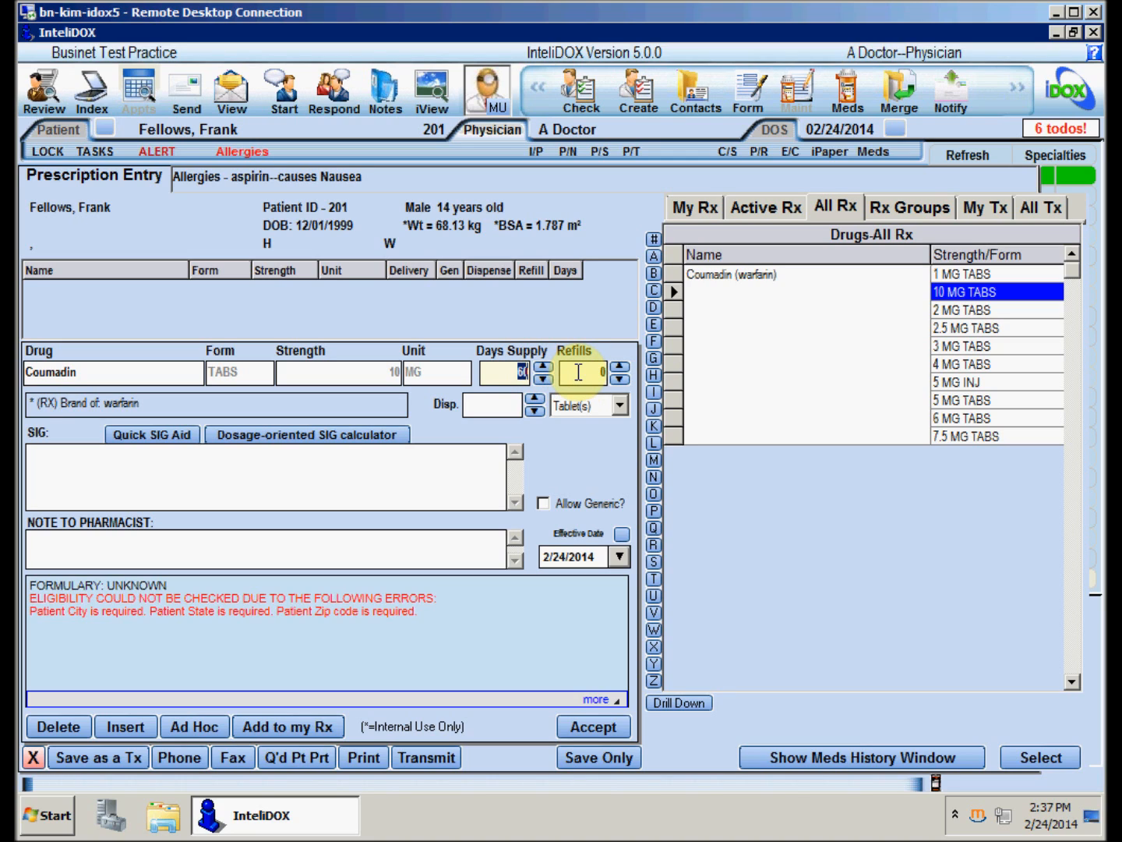
click(621, 368)
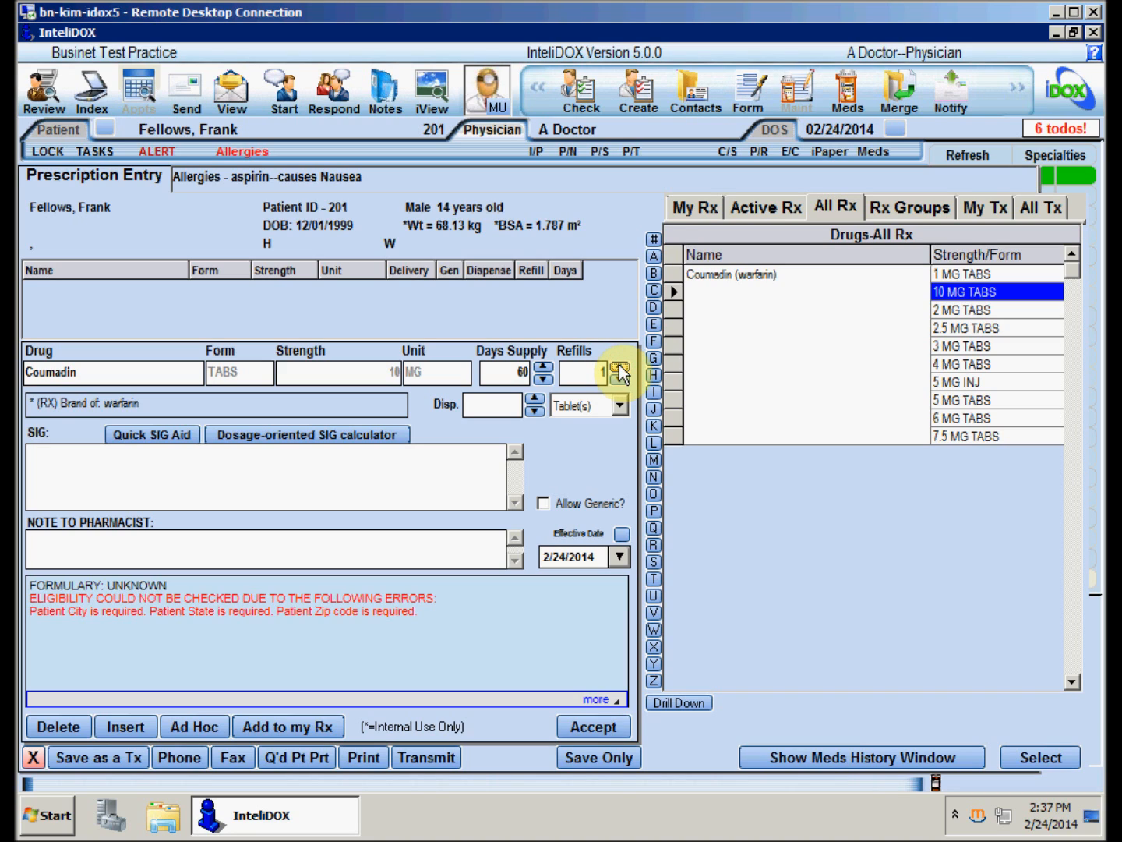
click(511, 404)
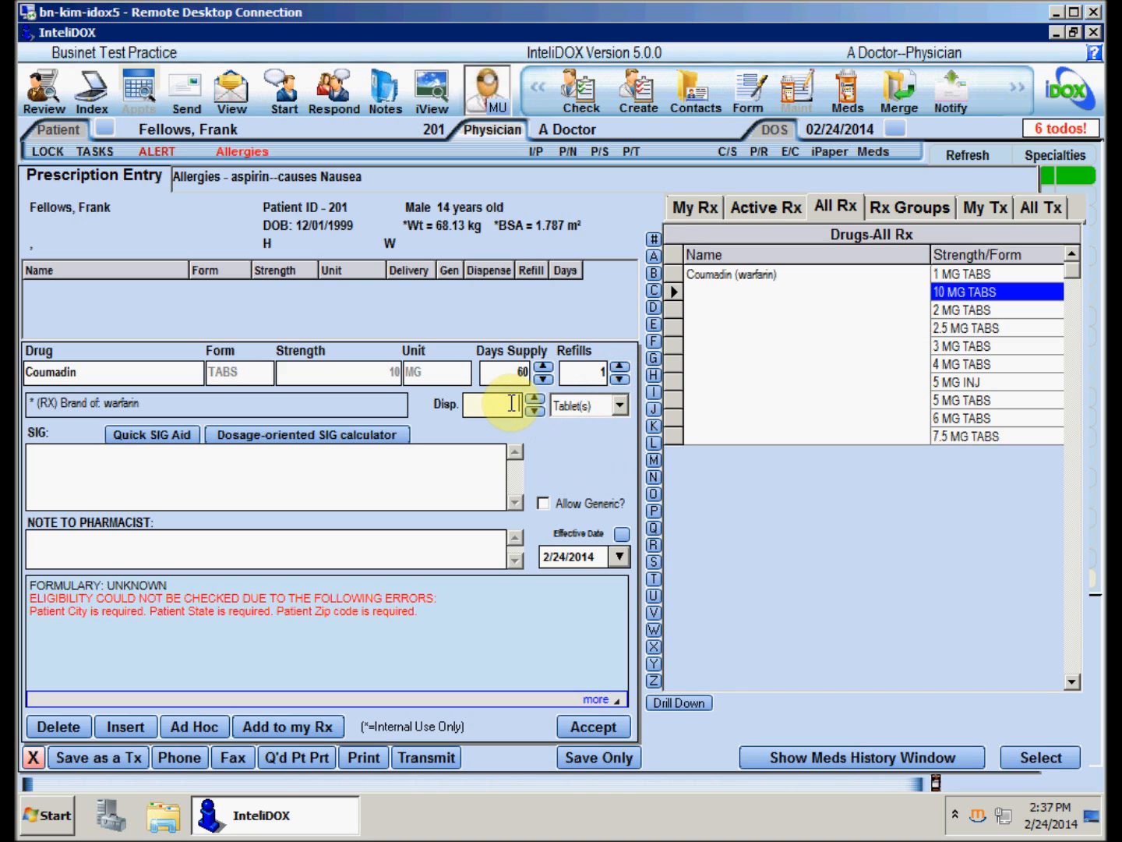
text(60)
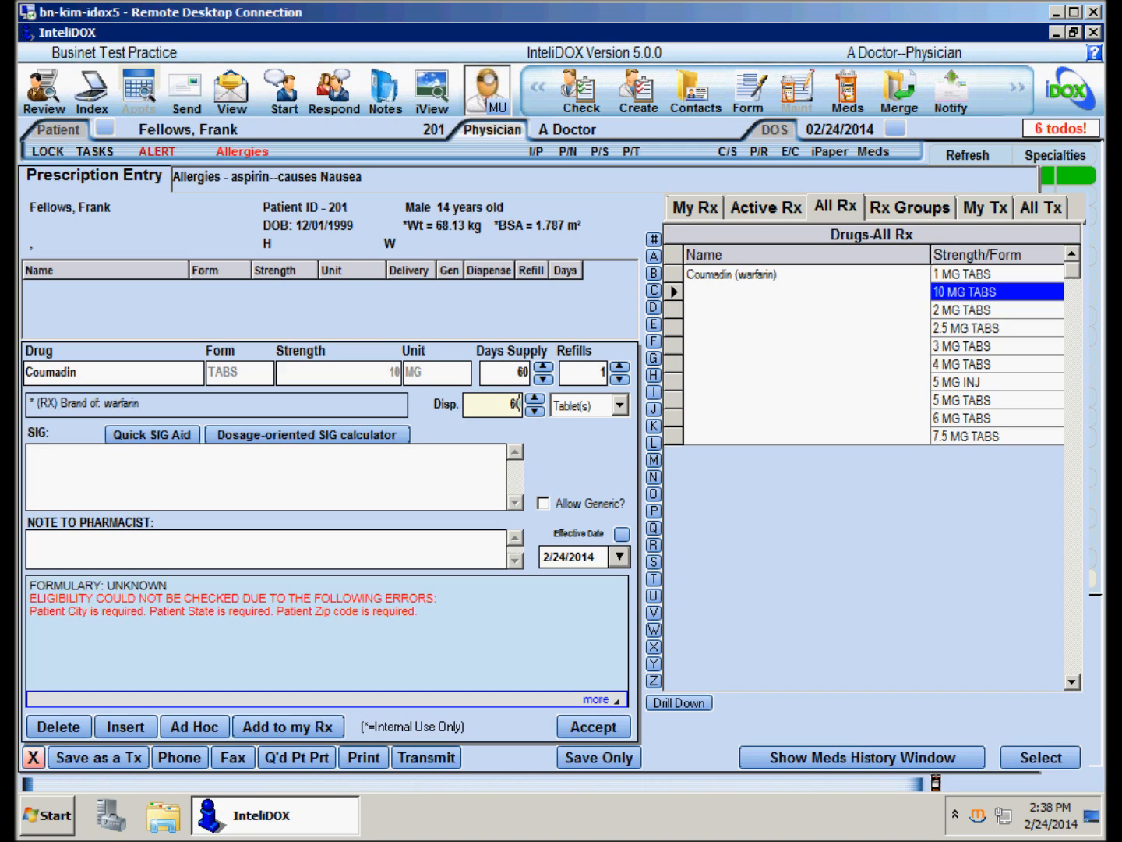
- Enter the SIG "Take one tablet by mouth every day", allow generic substitution and accept the Coumadin line
click(301, 476)
text(Take one tablet by mouth every day)
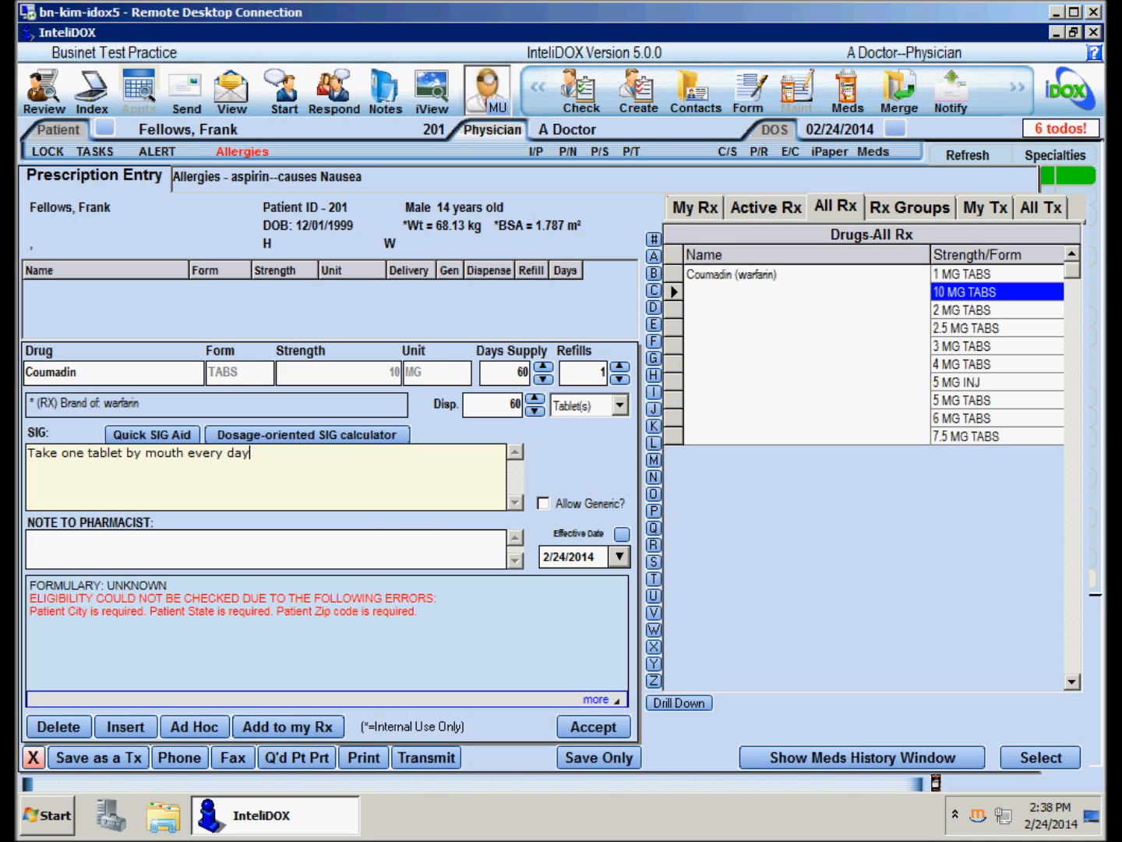
click(543, 503)
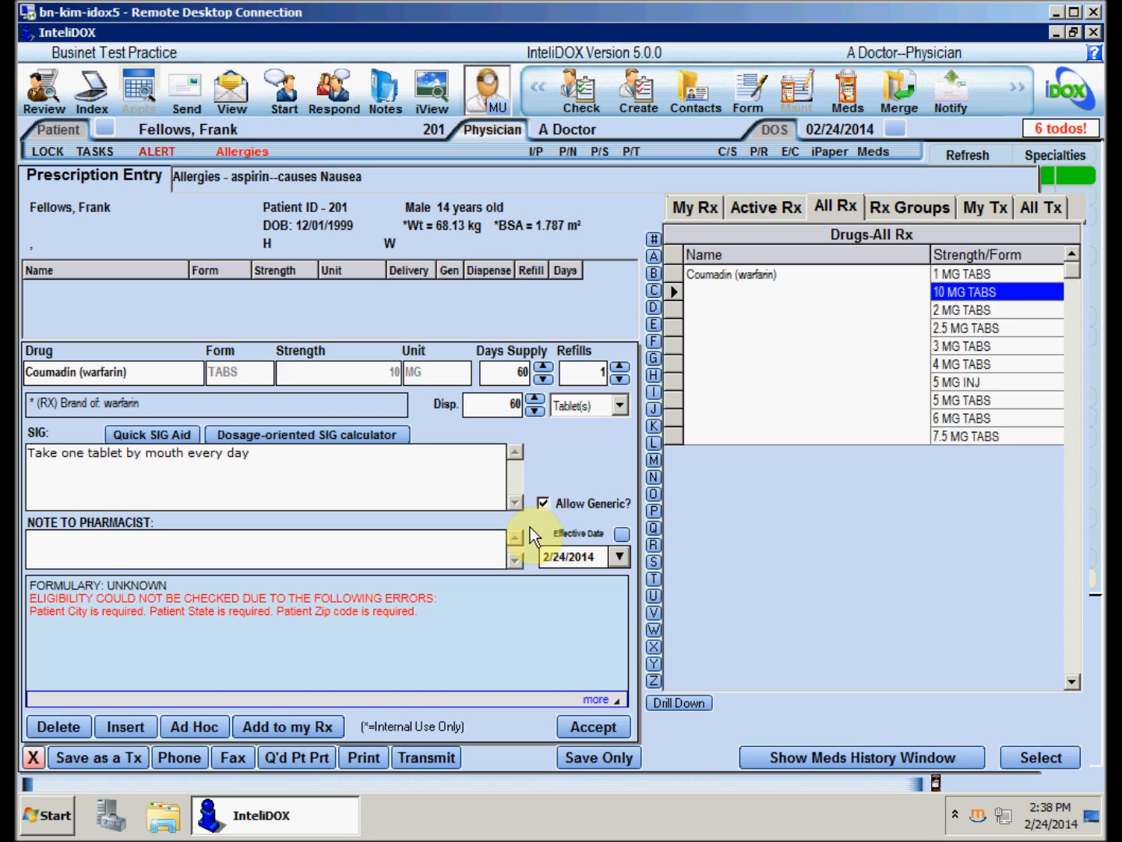
click(624, 732)
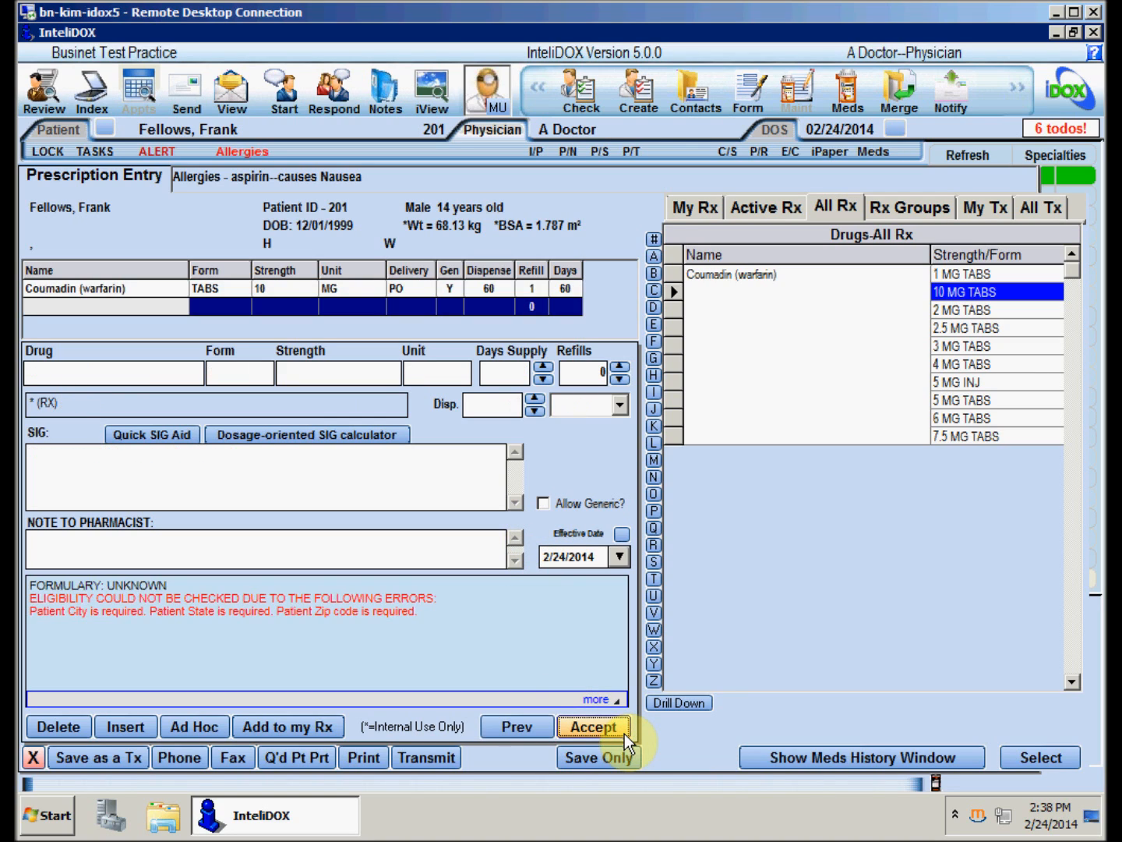
- Add Klor-Con 10 (10 MEQ SUSR) as the second drug with a 60-day supply, 1 refill and 60 tablets dispensed
click(101, 368)
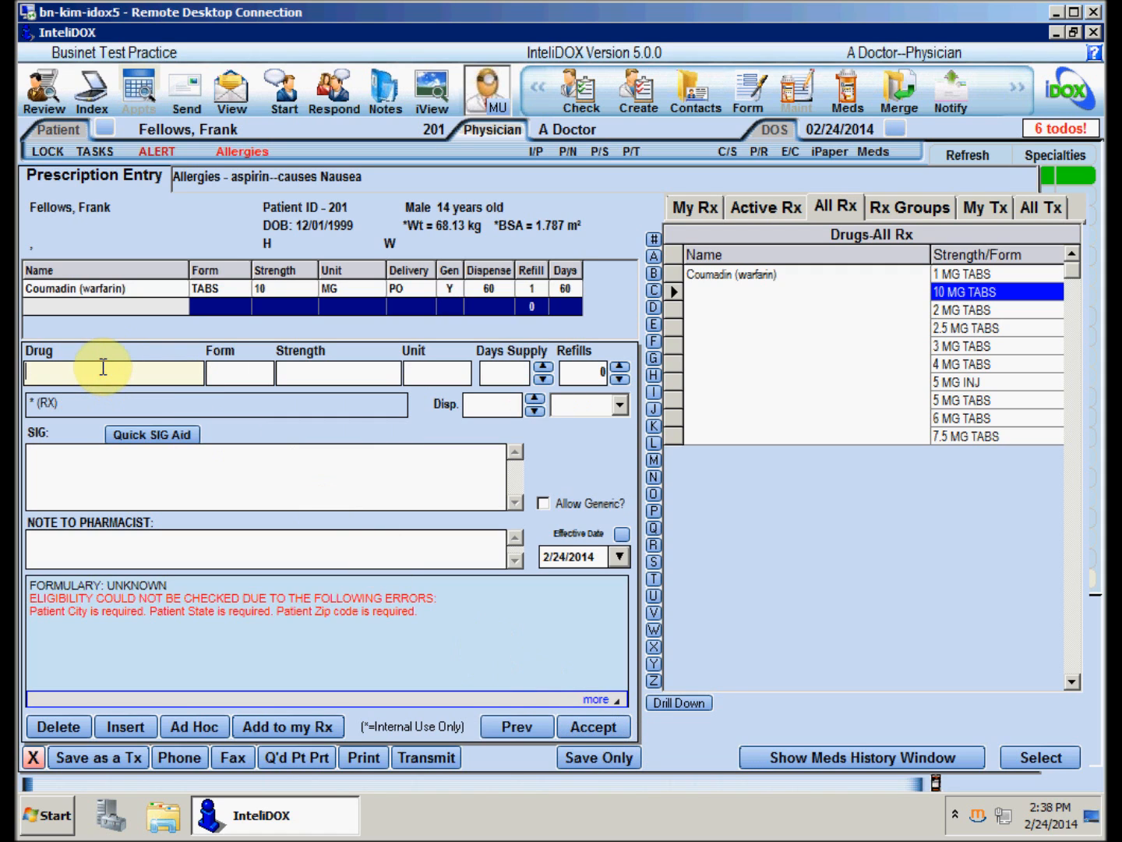
text(klor)
click(664, 290)
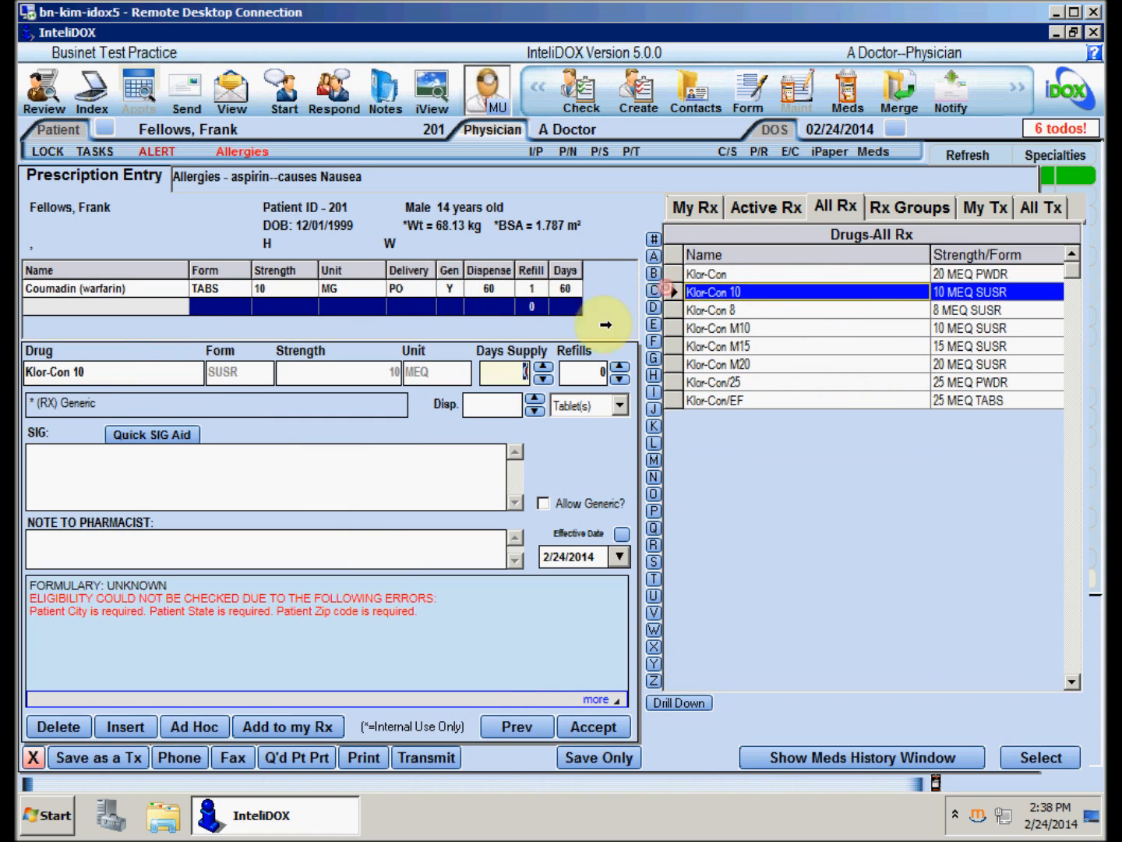
click(620, 363)
click(510, 405)
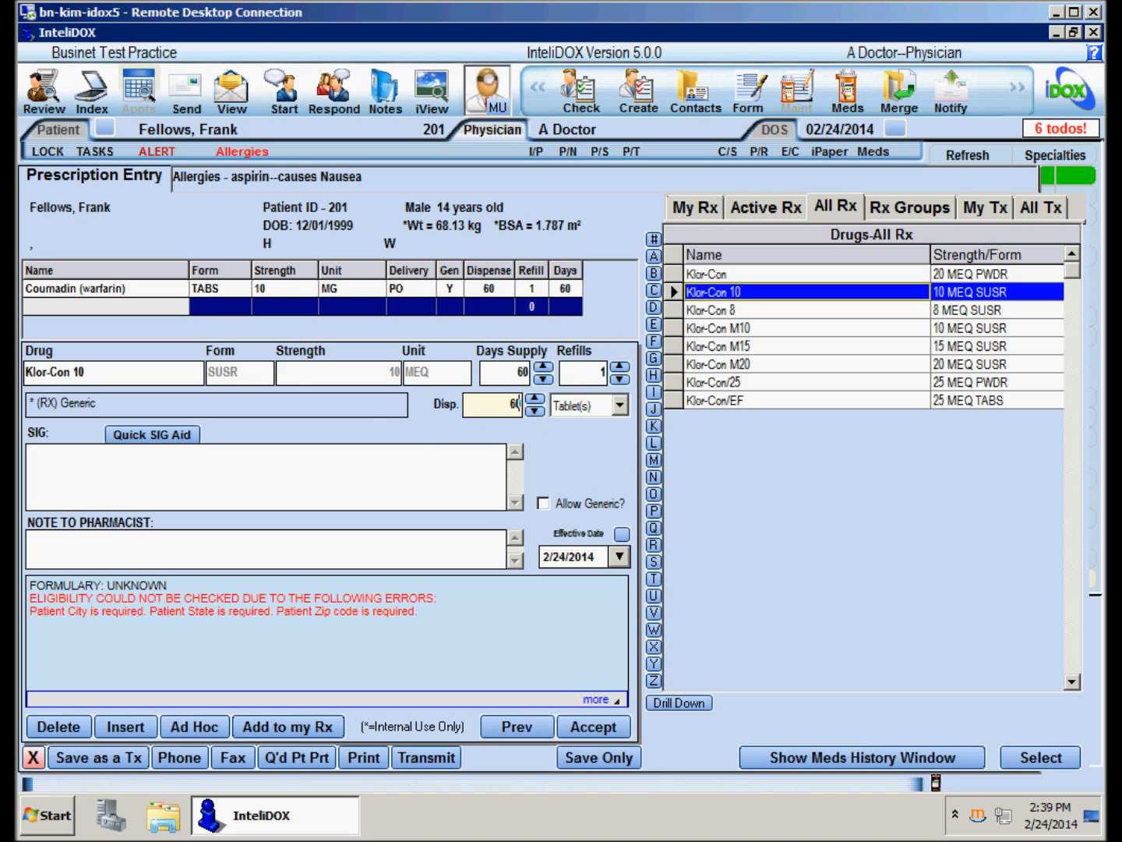
- Enter the SIG "Take one tablet by mouth every day" for Klor-Con 10, accept the line without generic substitution, and print both prescriptions
click(160, 458)
text(Take one tablet by mouth every day)
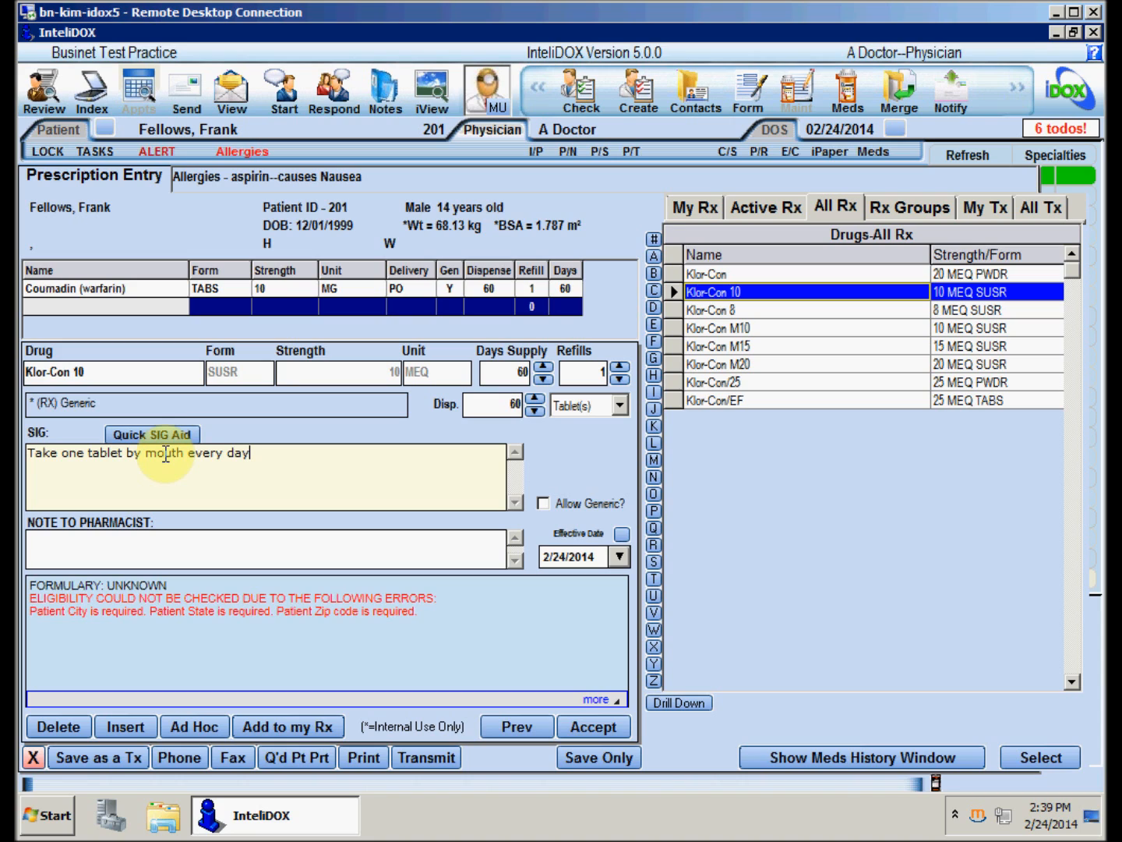
click(543, 503)
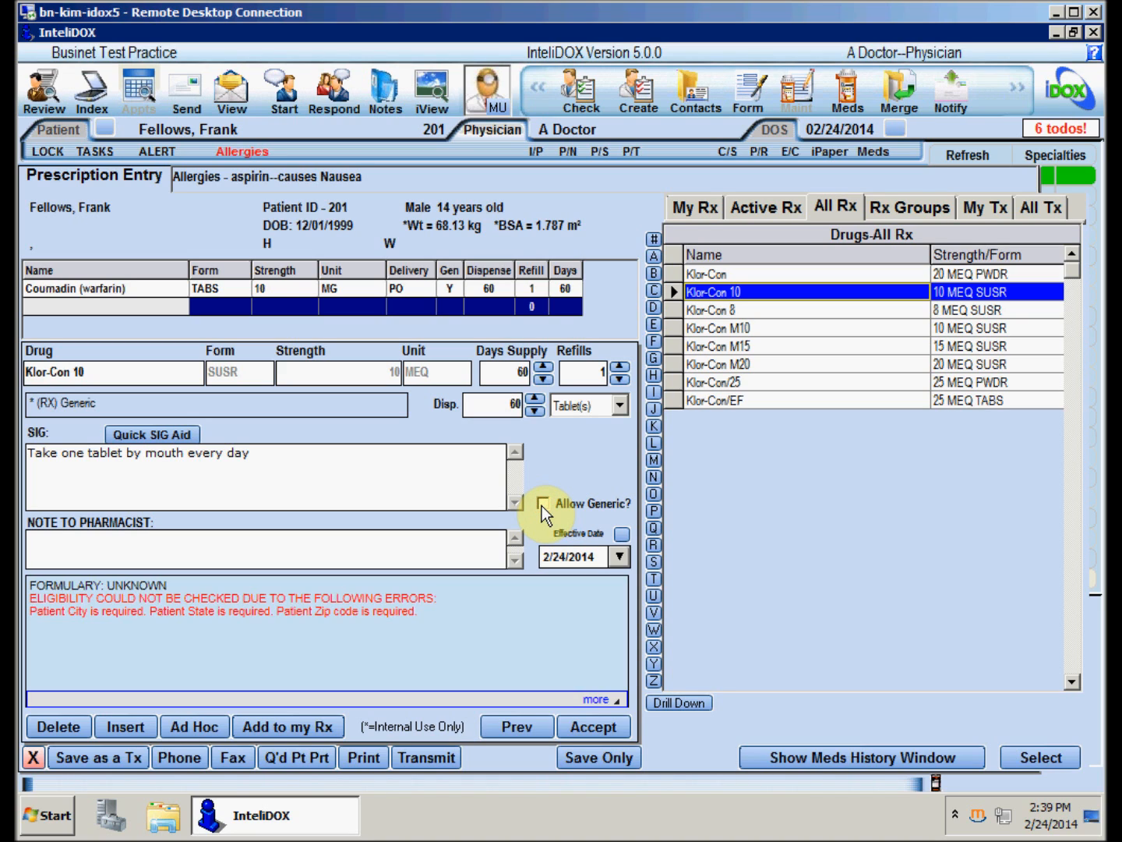
click(581, 724)
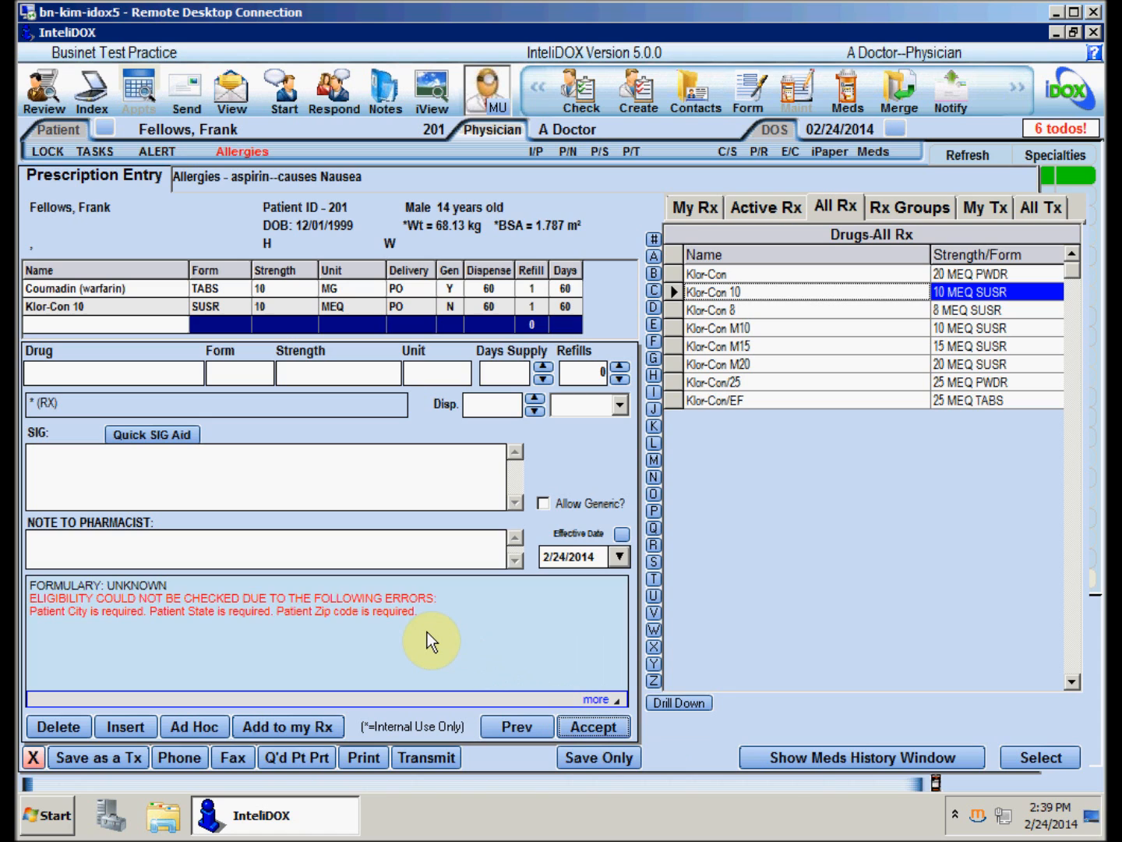
click(354, 760)
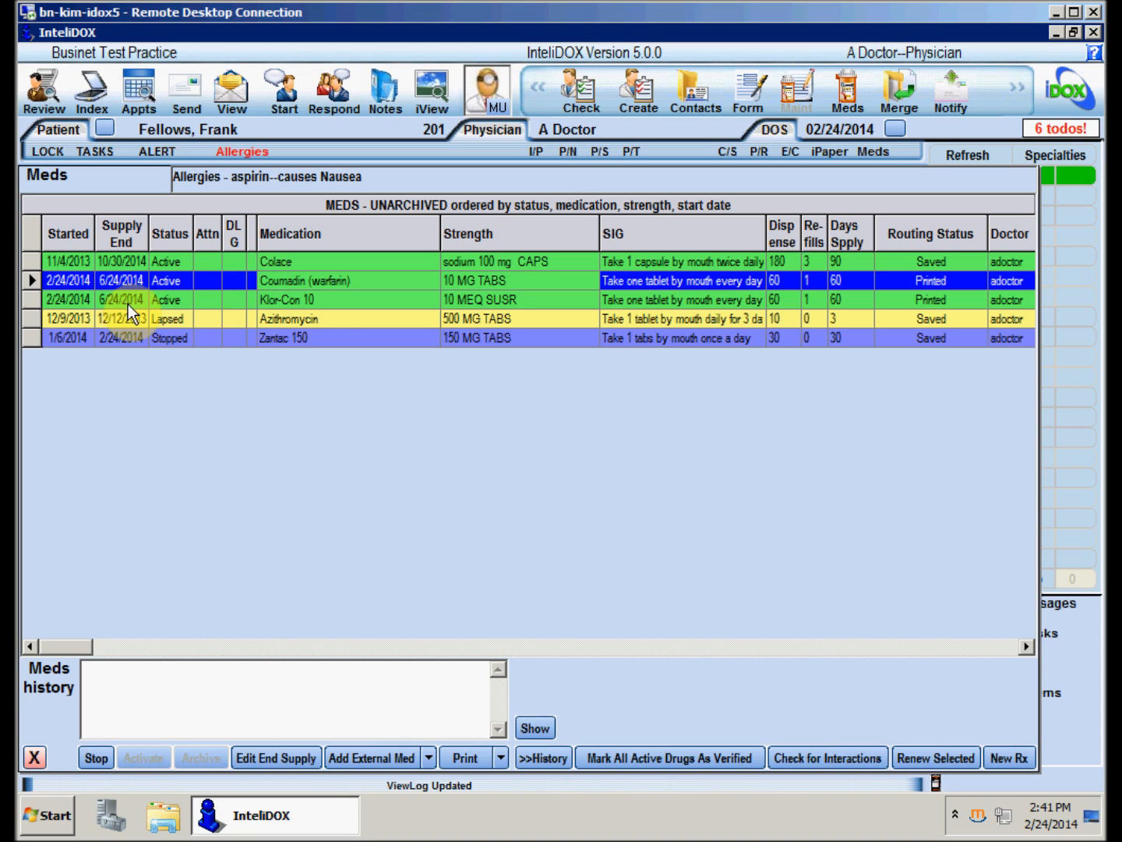
- Stop the active Klor-Con 10 and Coumadin 10 MG medications in the patient's medication list
click(345, 297)
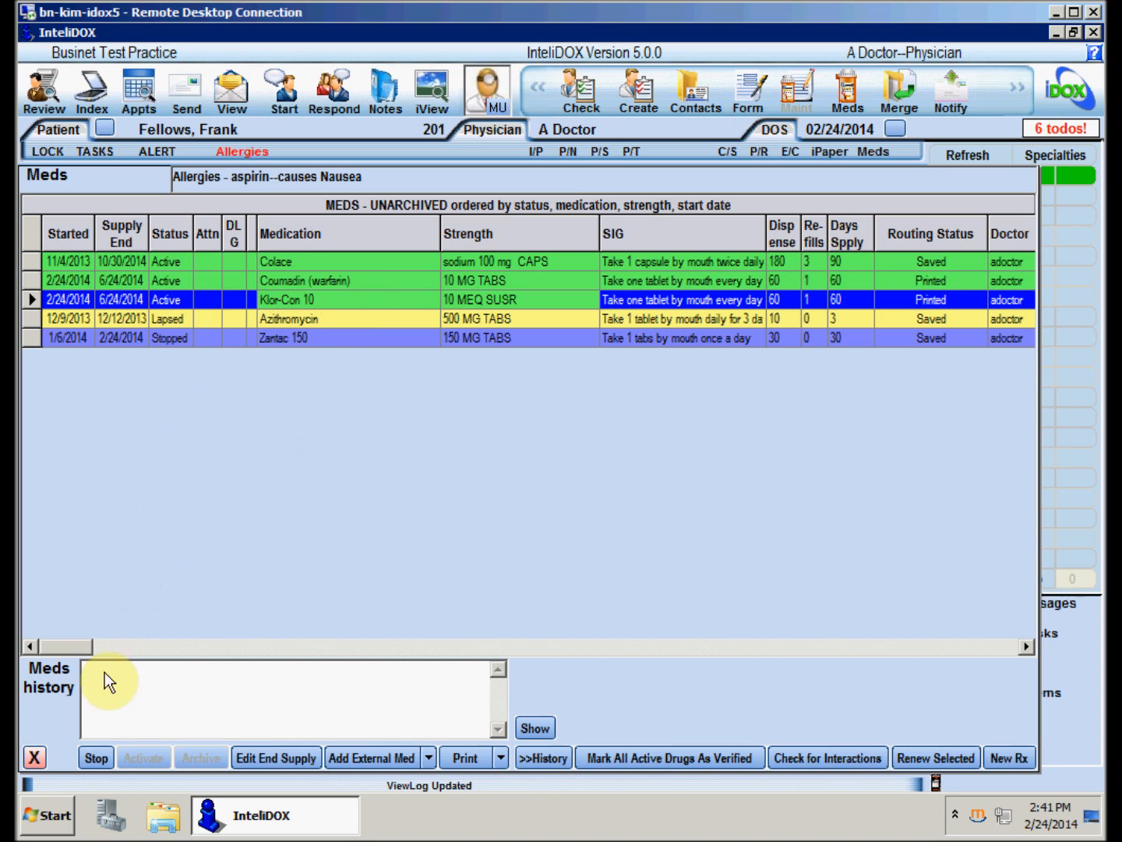
click(101, 762)
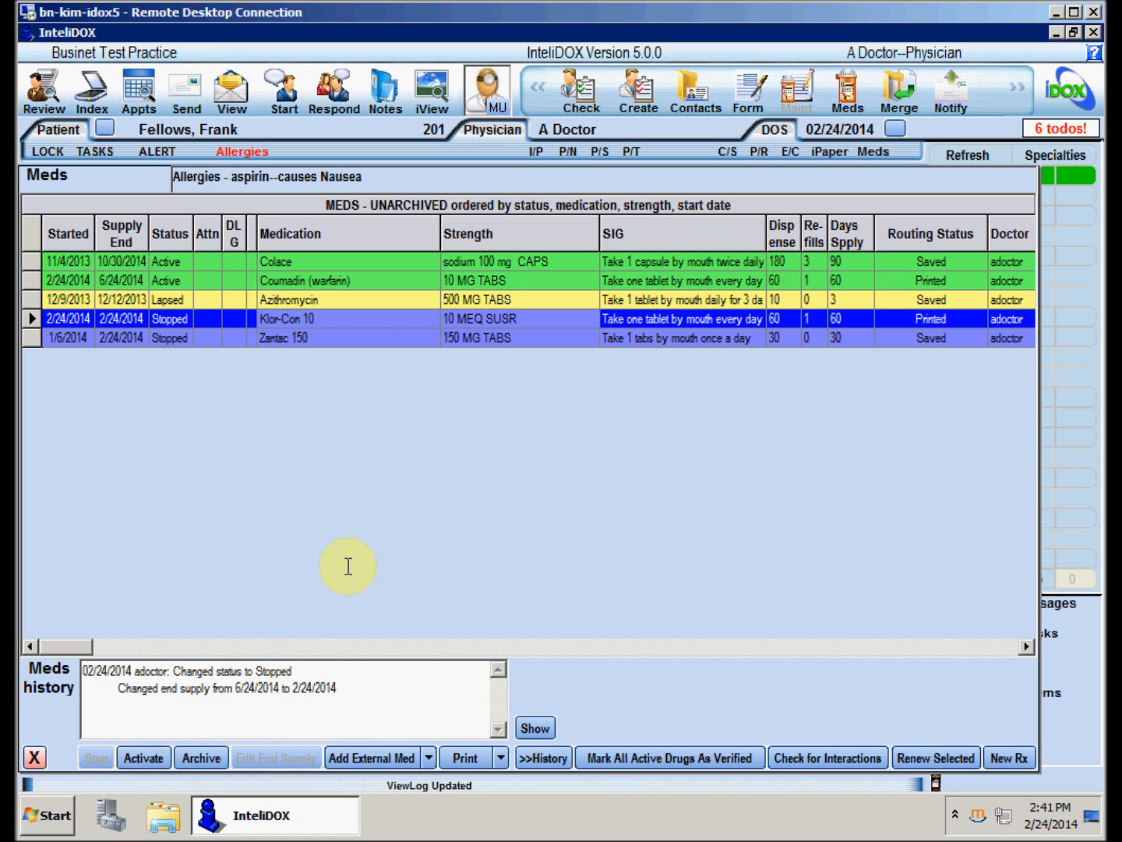
click(388, 281)
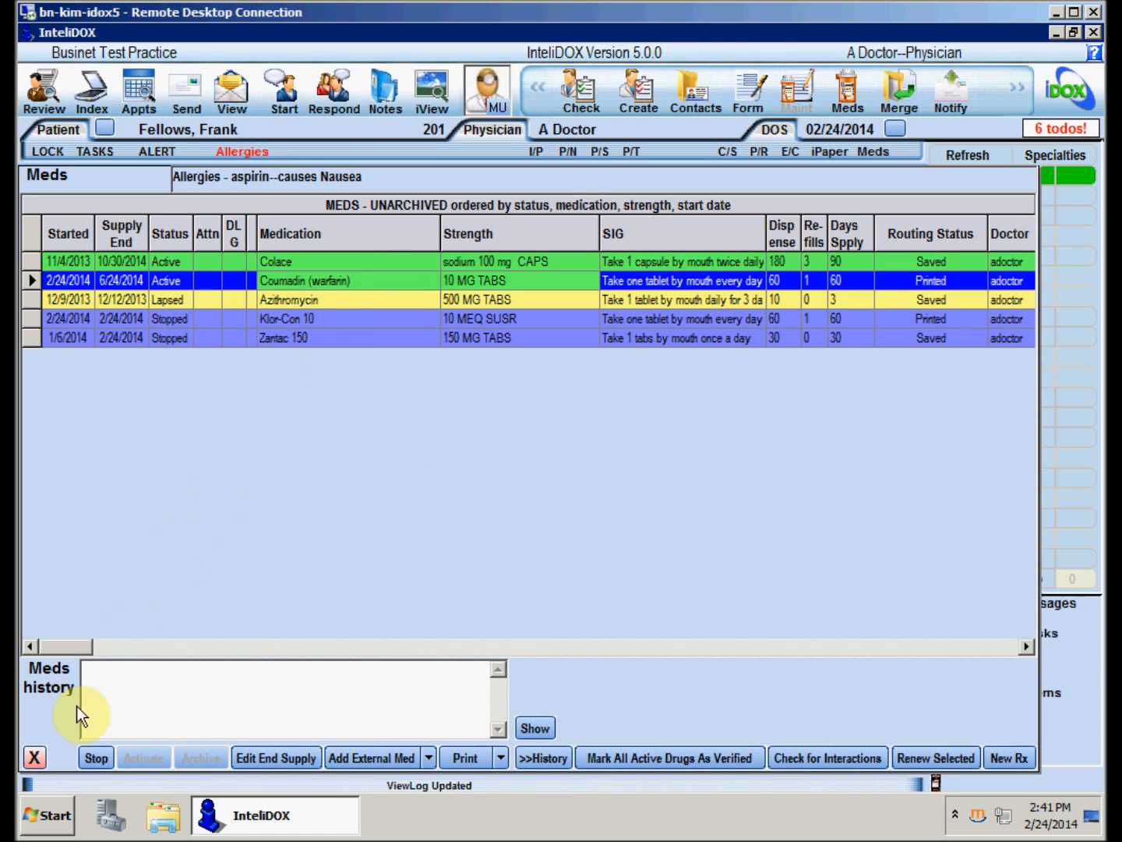
click(84, 752)
- Start another new prescription and choose Coumadin (warfarin) 5 MG TABS by searching the active drug list for "coum"
click(1002, 759)
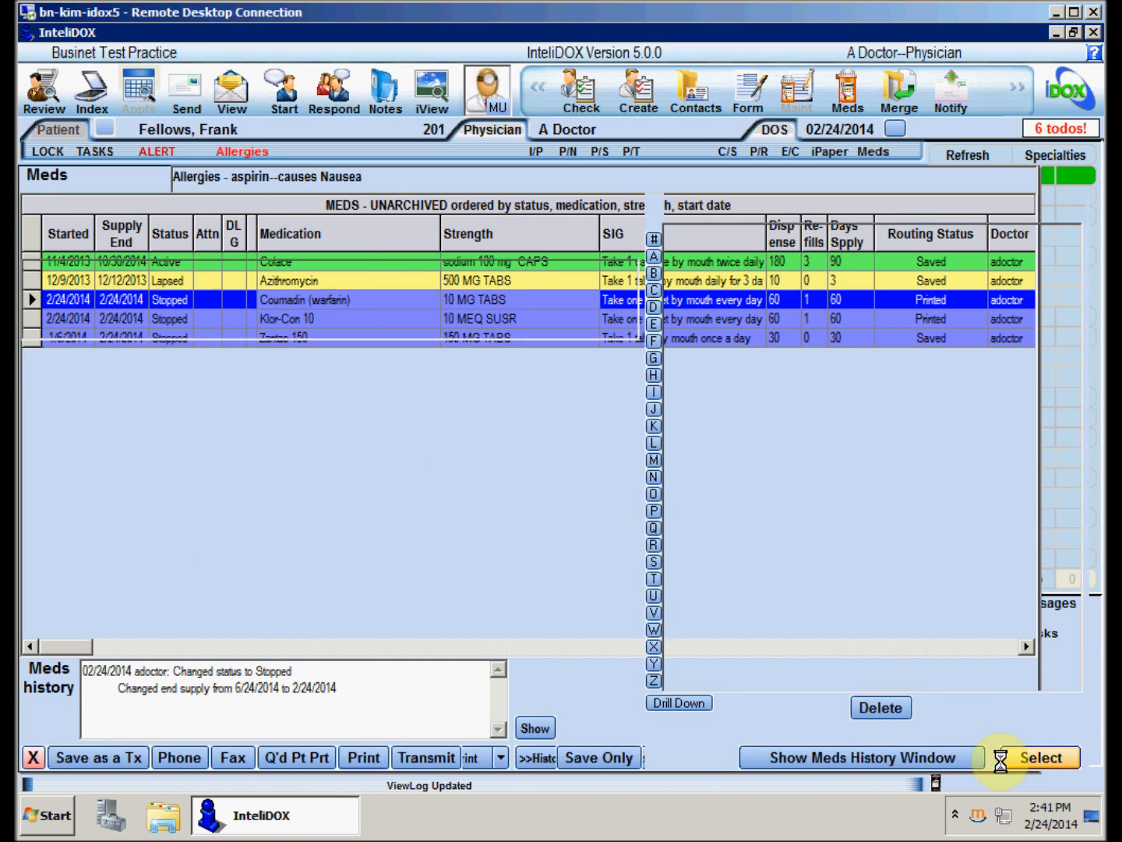
click(757, 202)
click(134, 383)
text(coum)
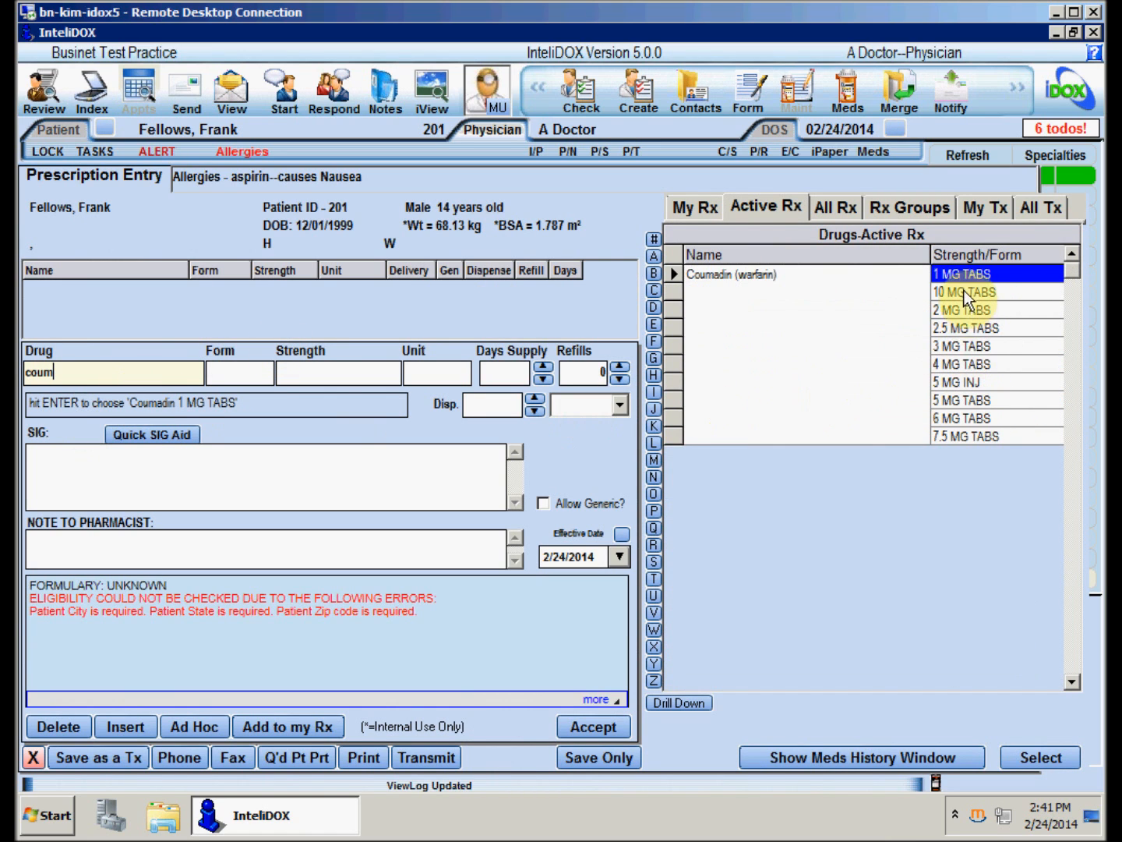
click(949, 400)
- Set the Coumadin 5 MG prescription to a 60-day supply, 1 refill and 60 tablets dispensed
click(544, 368)
click(544, 369)
click(620, 367)
click(502, 404)
text(60)
- Give Coumadin 5 MG the SIG "Take one tablet by mouth every day", allow generic substitution and accept the line
click(305, 468)
text(Ta)
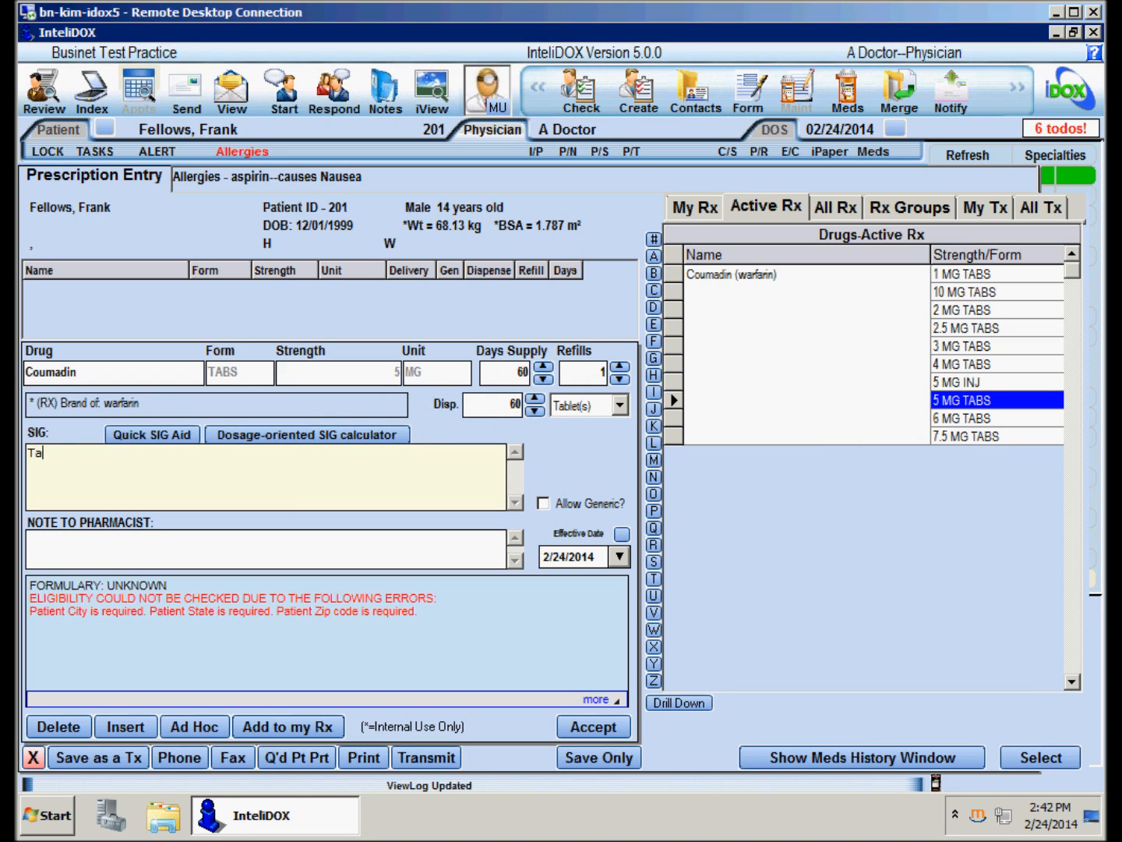
text(ke one tablet by mouth every day)
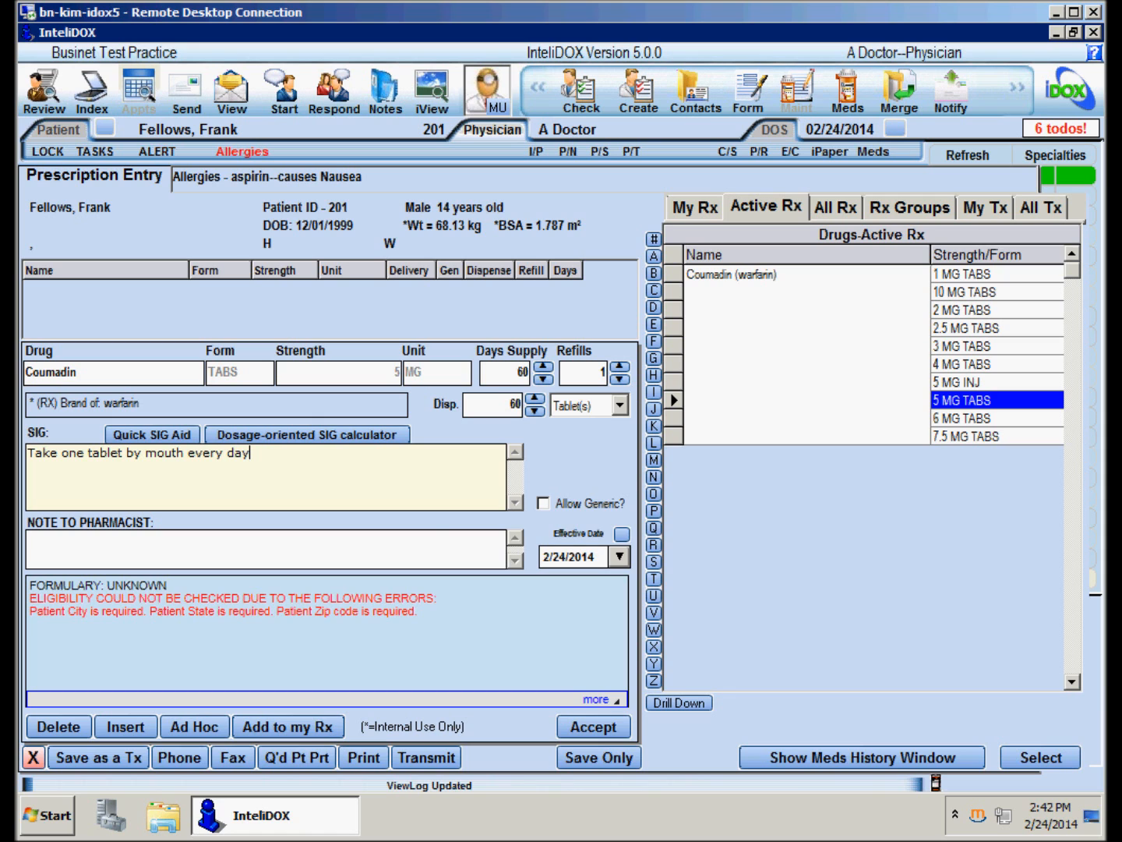
click(544, 504)
click(575, 716)
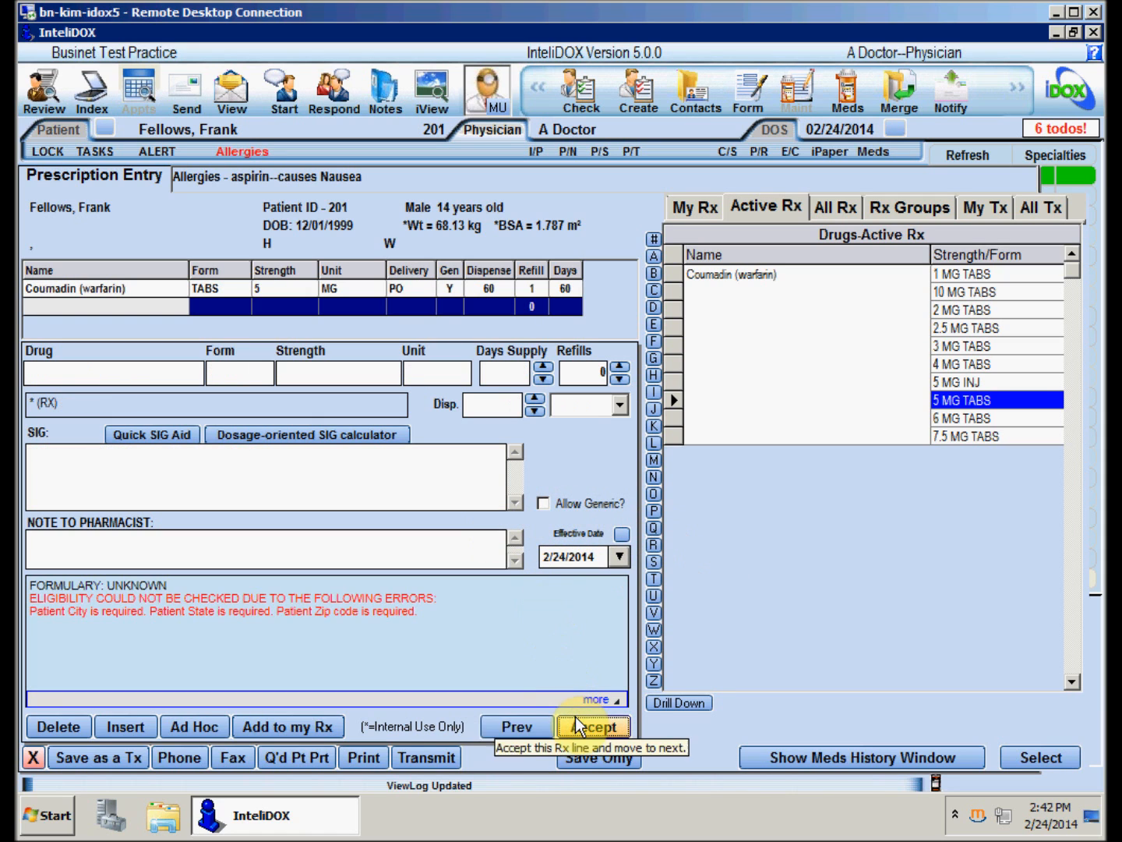
- Print the Coumadin 5 MG prescription and close the patient's medication list
click(354, 753)
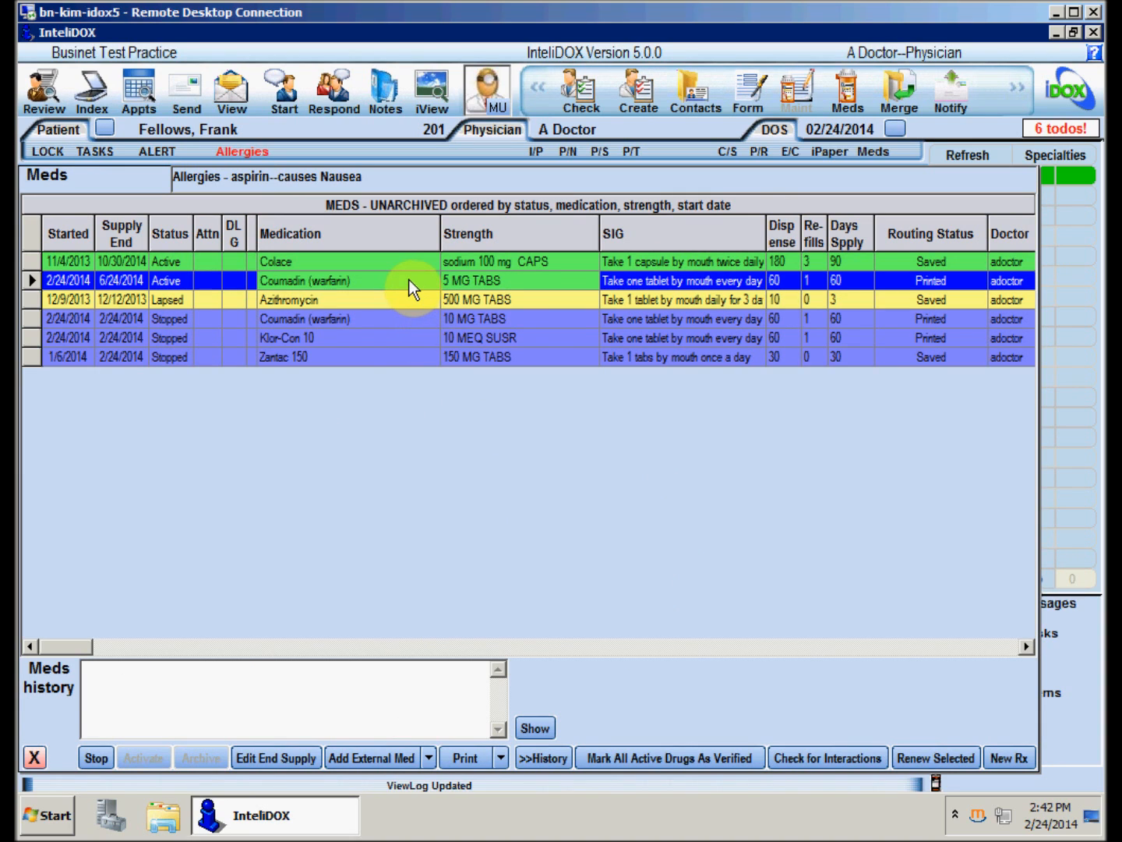
click(34, 754)
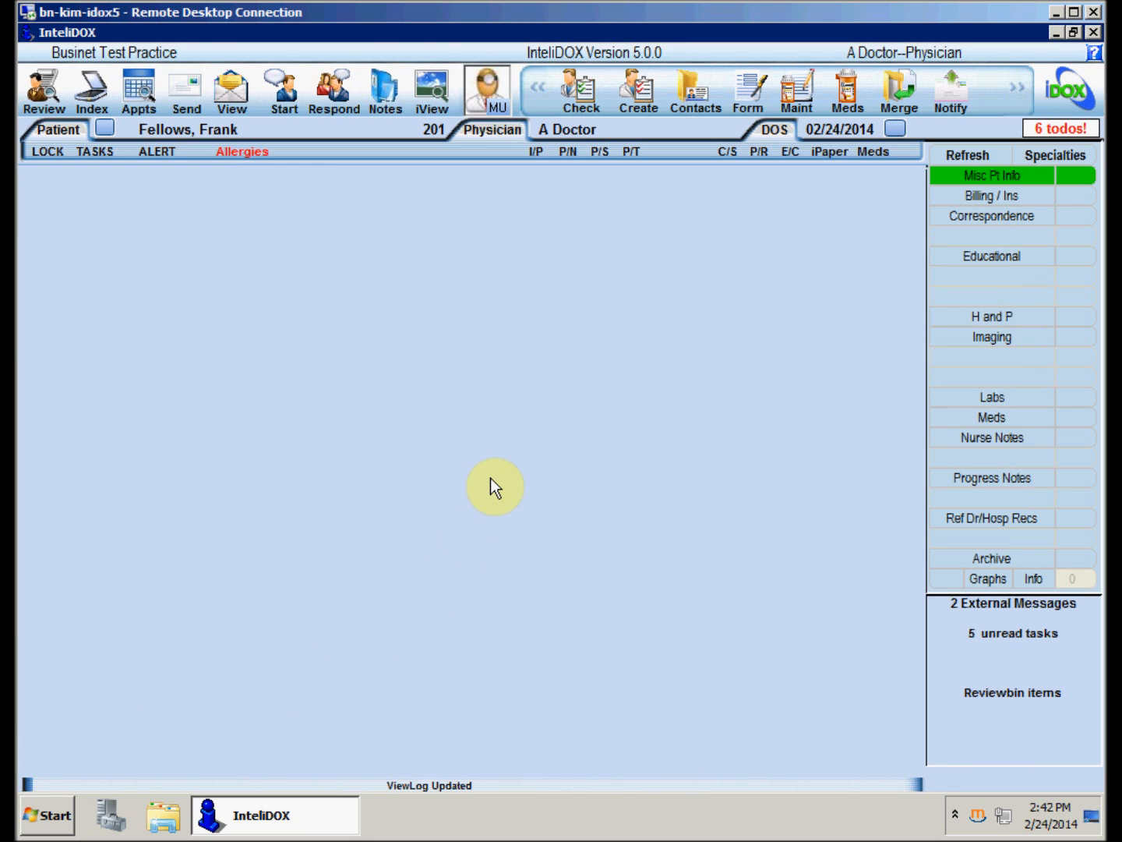